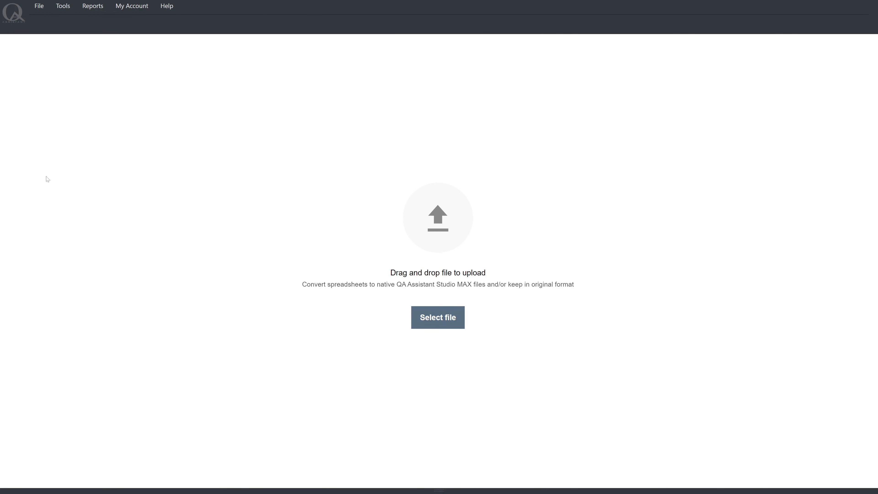
Upload the dFMEA_Upload_Example spreadsheet and choose to convert it to a QA Assistant Studio database file of document type Design FMEA
drag(157, 179, 233, 190)
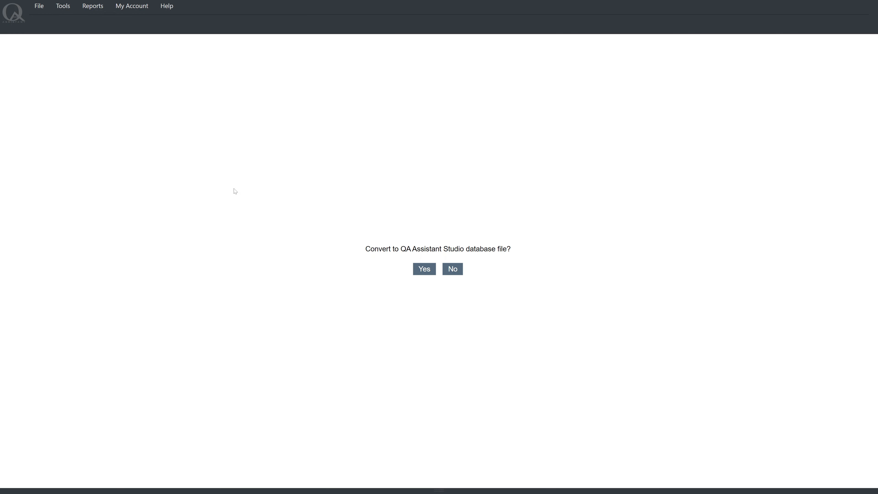
click(419, 272)
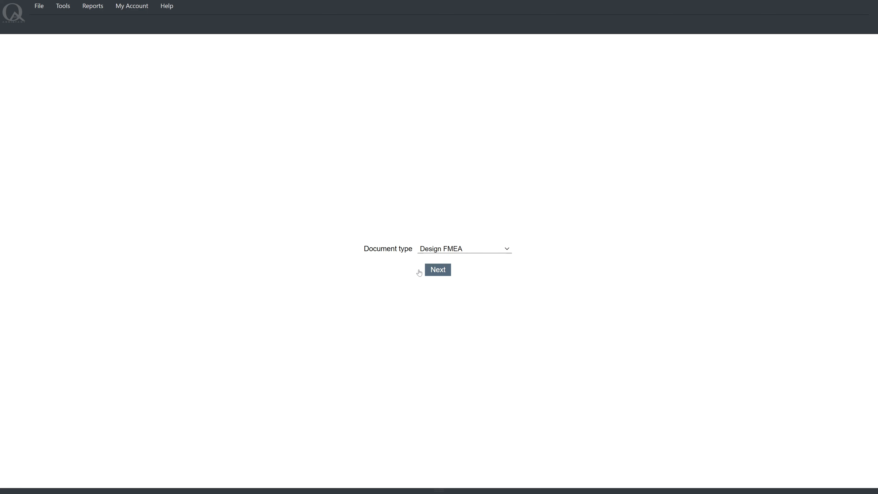
click(473, 251)
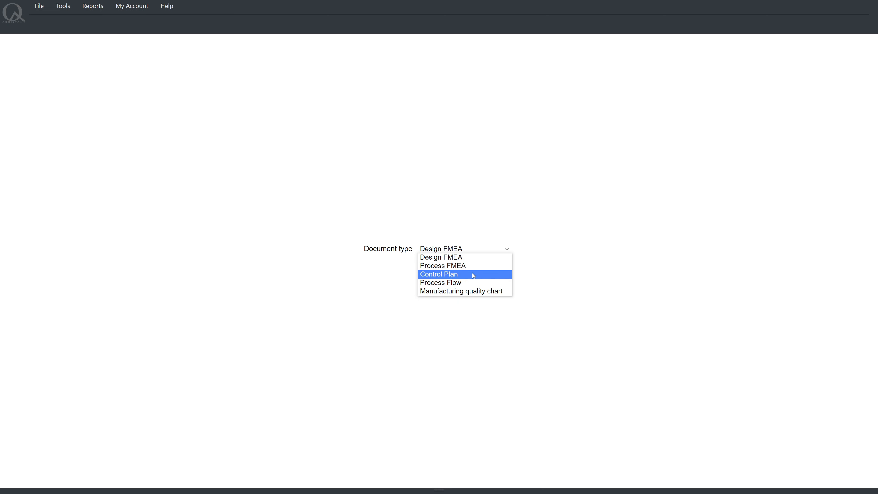
click(473, 259)
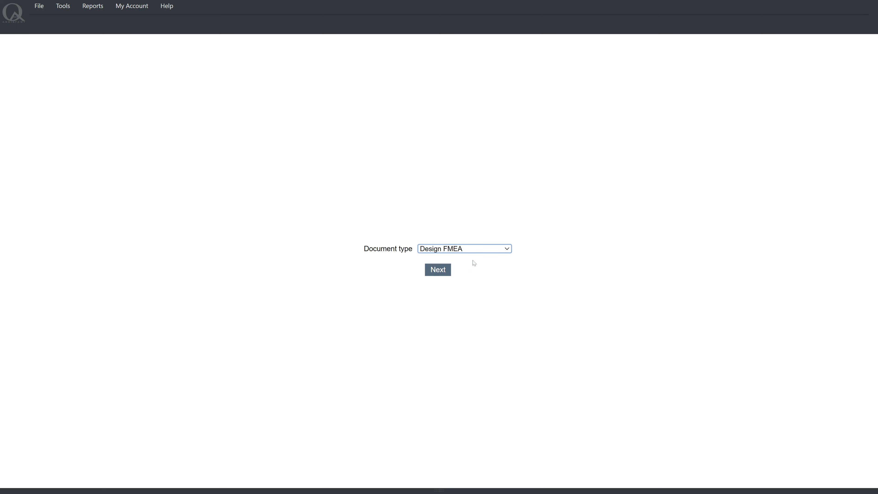
click(447, 272)
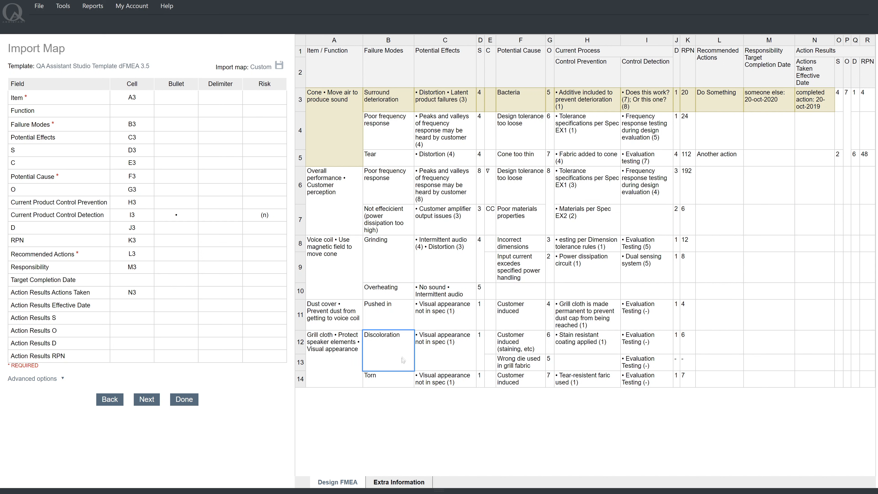
Look at the spreadsheet's Extra Information sheet and return to the Design FMEA sheet
click(380, 484)
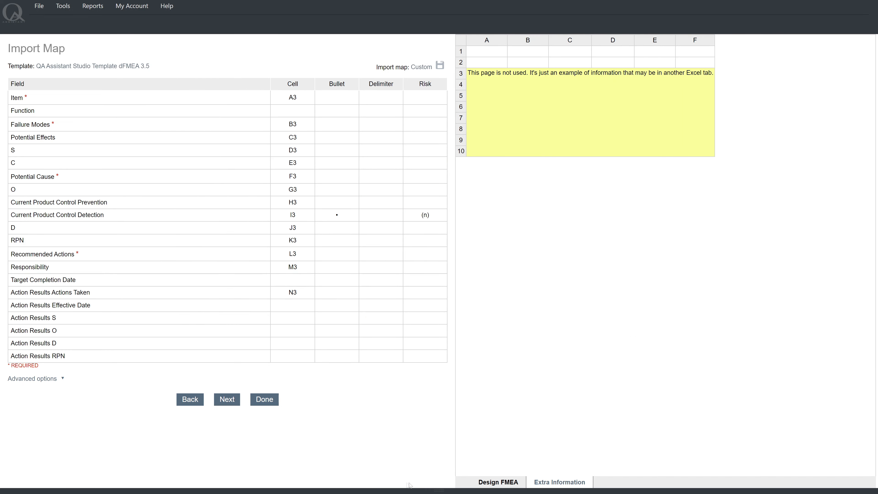
click(479, 482)
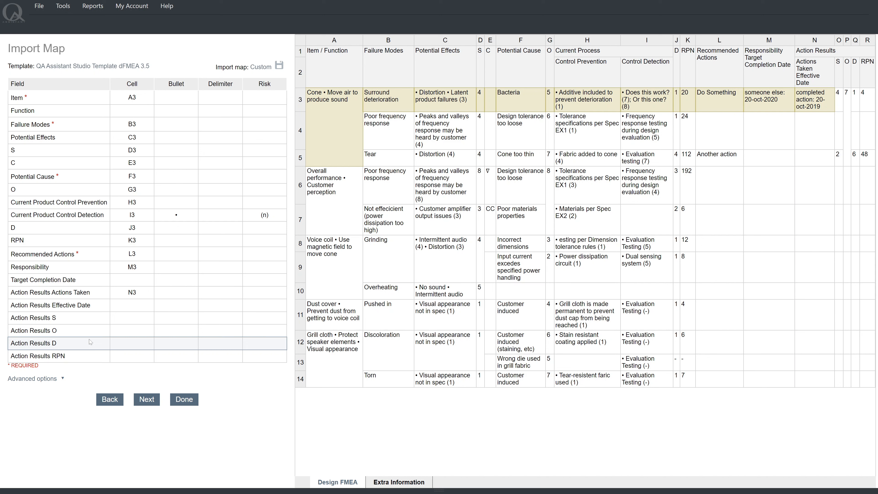
Apply the Traditional template QA Assistant Studio Template dFMEA 1.5 to the import and set it as the default for this document type
click(98, 66)
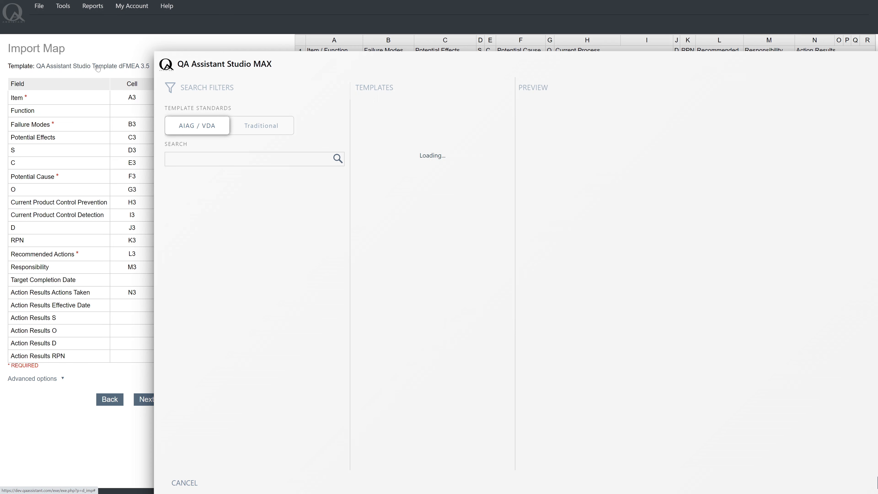
click(254, 126)
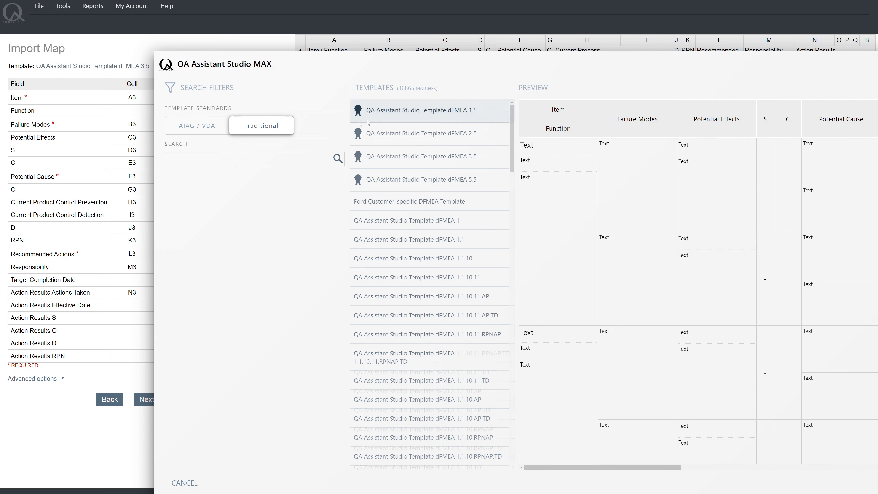
click(402, 118)
drag(419, 63, 327, 36)
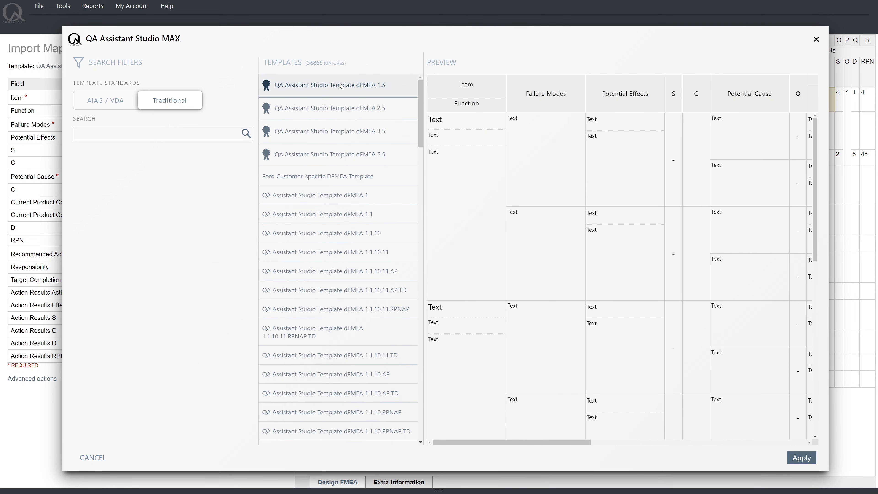
click(801, 458)
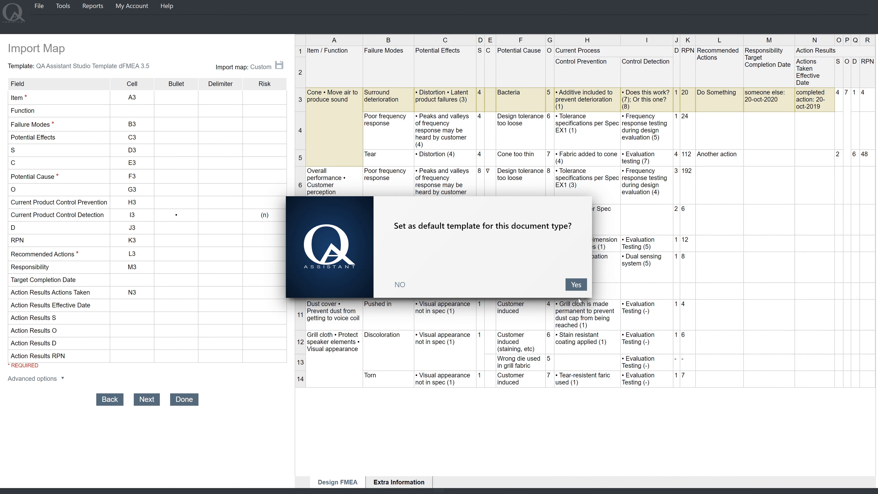
click(583, 288)
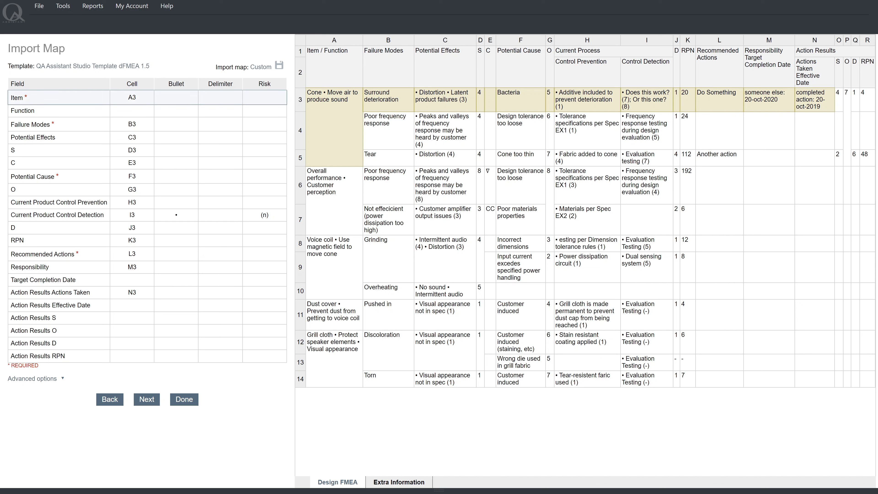
Map the Function field to cell A3, the same cell as Item, with "•" as its bullet
click(132, 97)
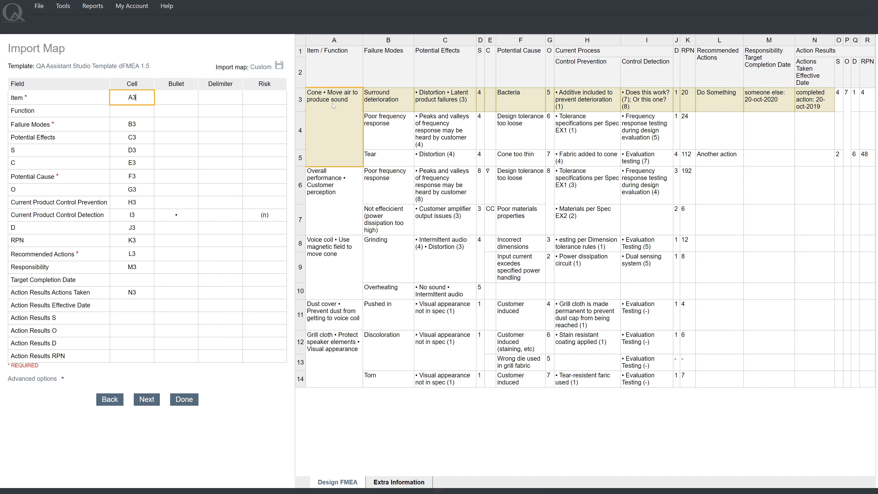
click(132, 110)
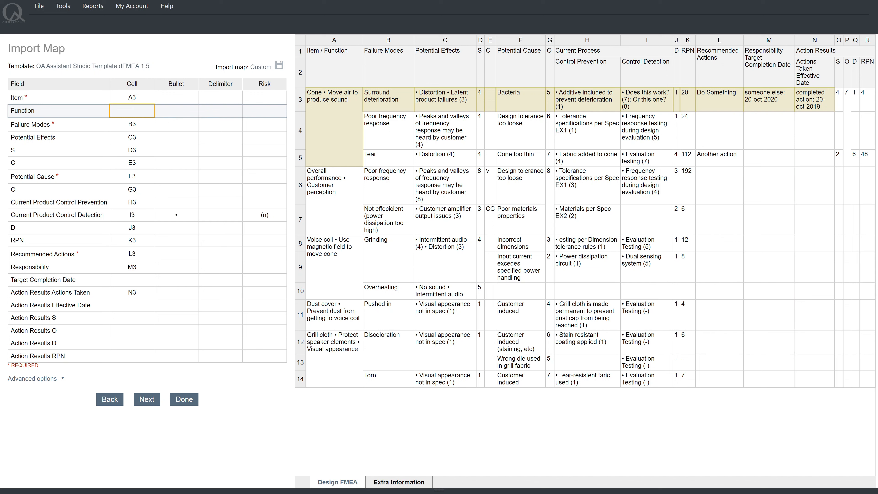
text(A3)
key(BackSpace)
key(BackSpace)
click(326, 108)
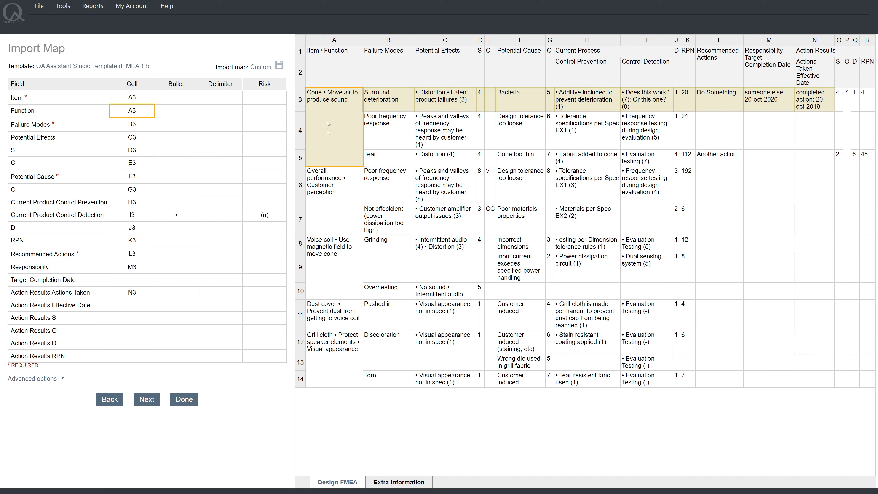
double_click(325, 93)
click(176, 111)
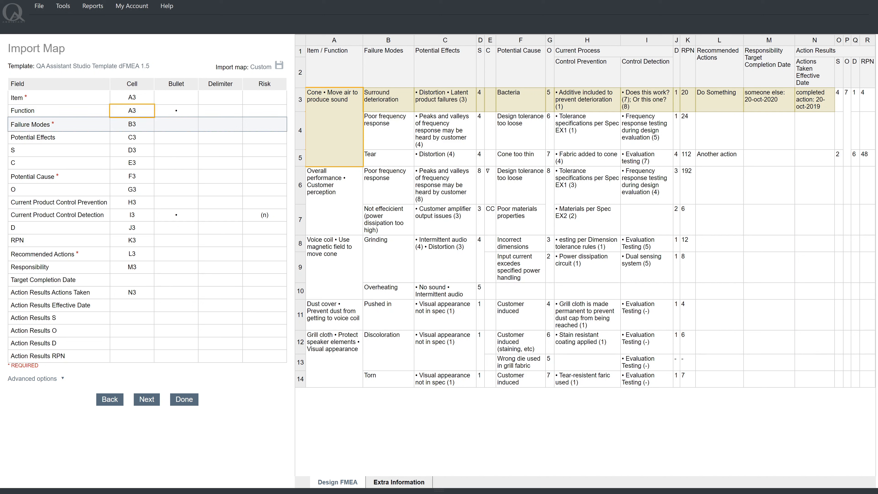
Check the Failure Modes mapping and give Potential Effects the bullet "•" and the risk format "(n)"
click(136, 124)
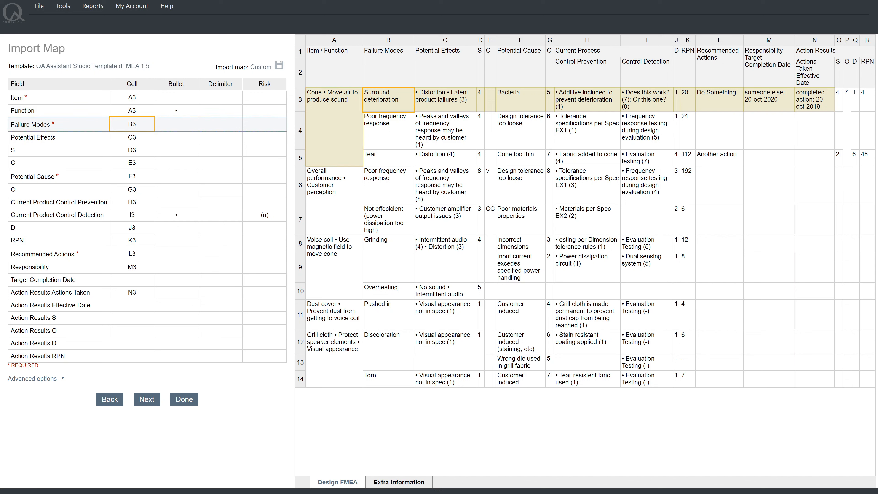
click(136, 138)
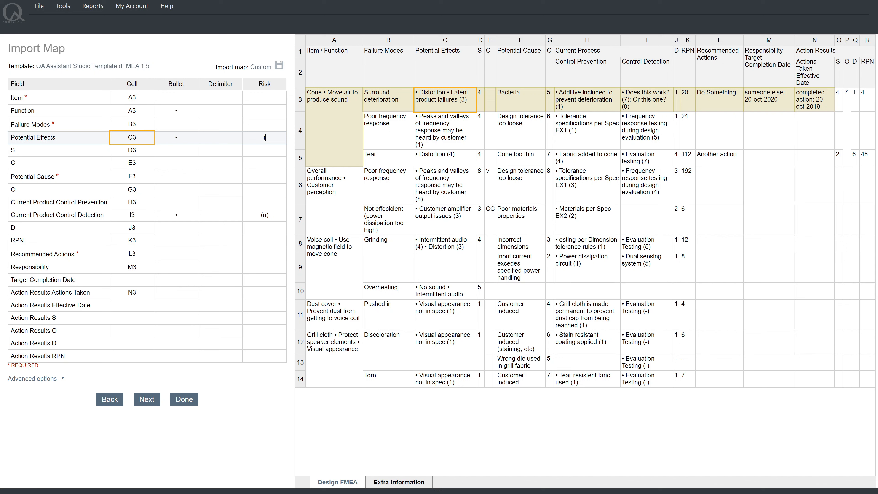
text(n))
Check which spreadsheet cells are mapped to the S, C and Potential Cause fields
click(132, 150)
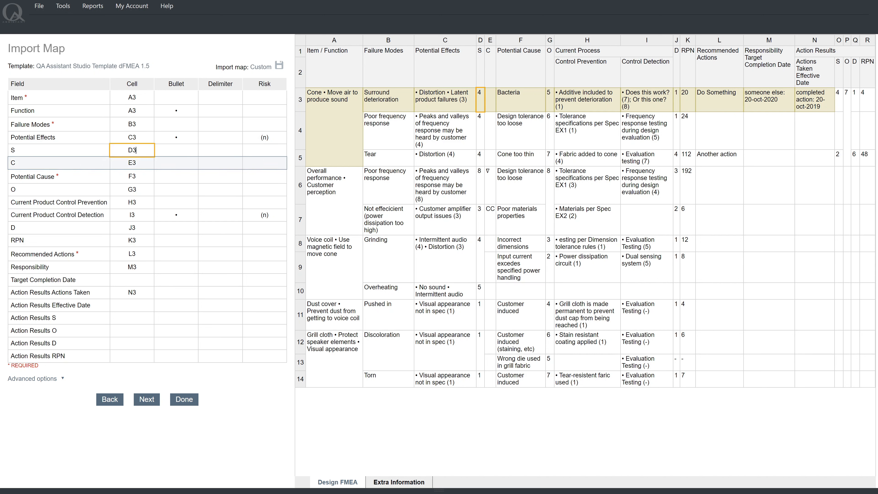
click(136, 163)
click(135, 176)
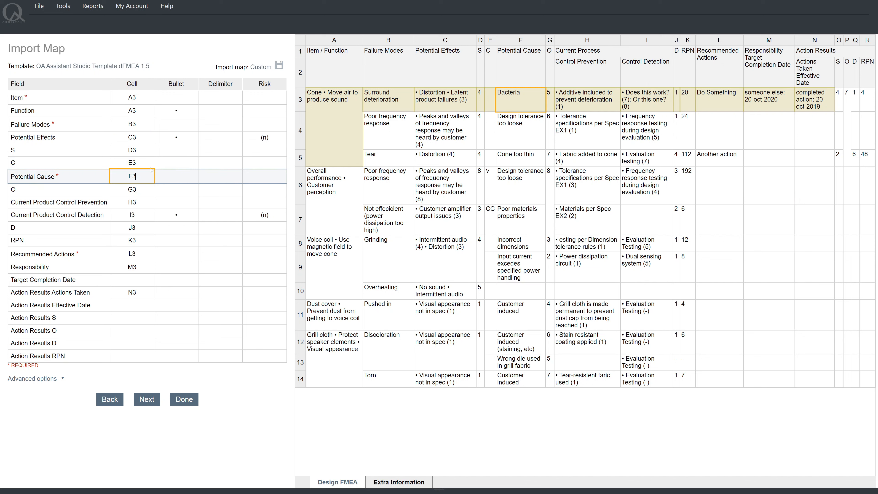
Load the saved import map "My Example Import Map"
click(259, 67)
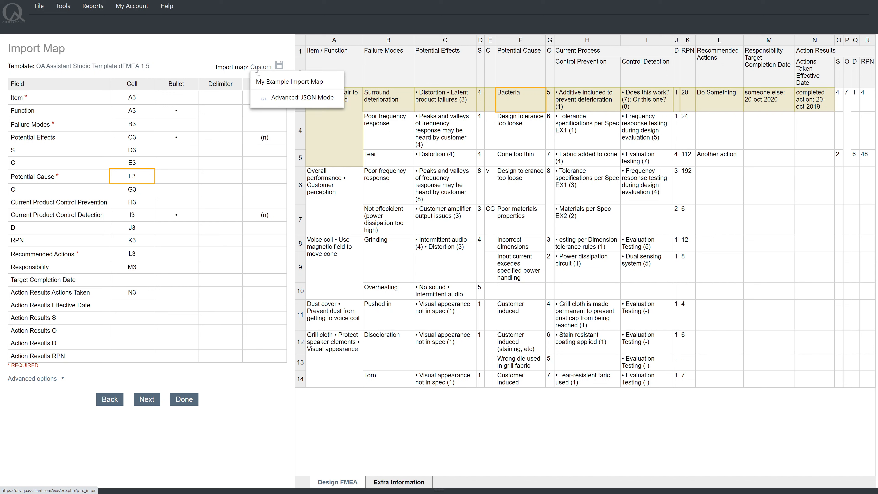
click(283, 82)
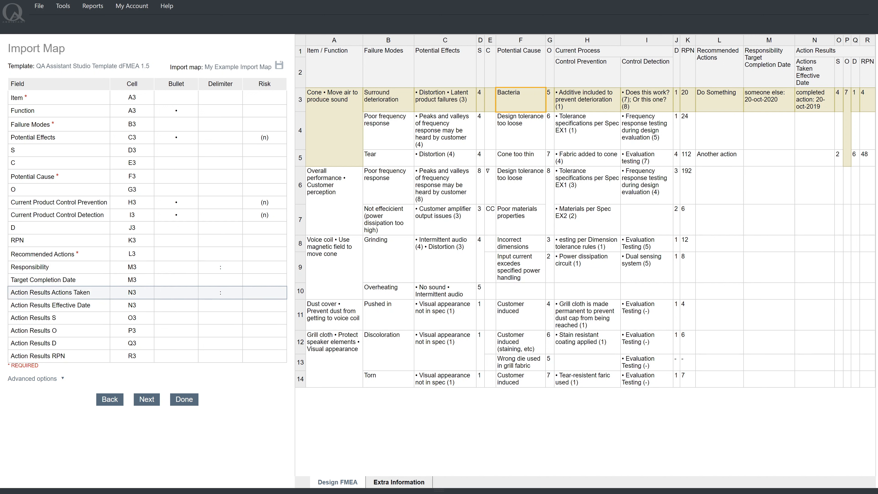
Check the cells mapped to Responsibility and Target Completion Date, and finish the import to generate the Design FMEA document
click(136, 279)
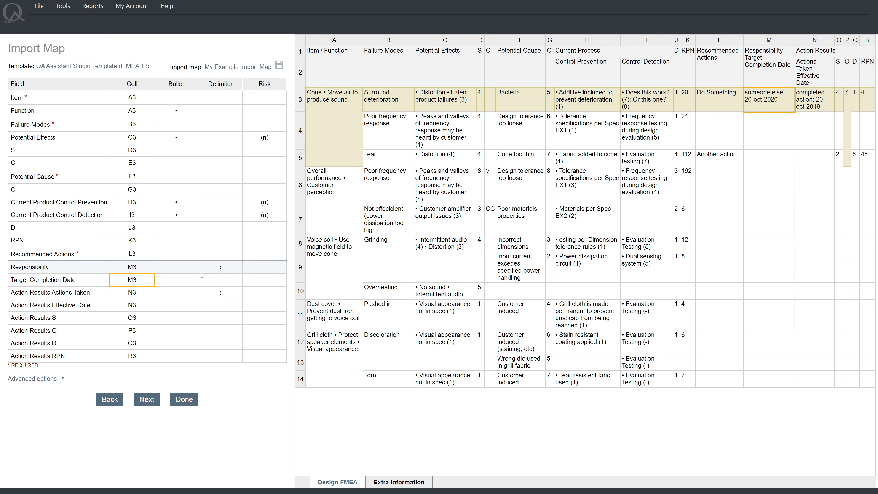
click(132, 267)
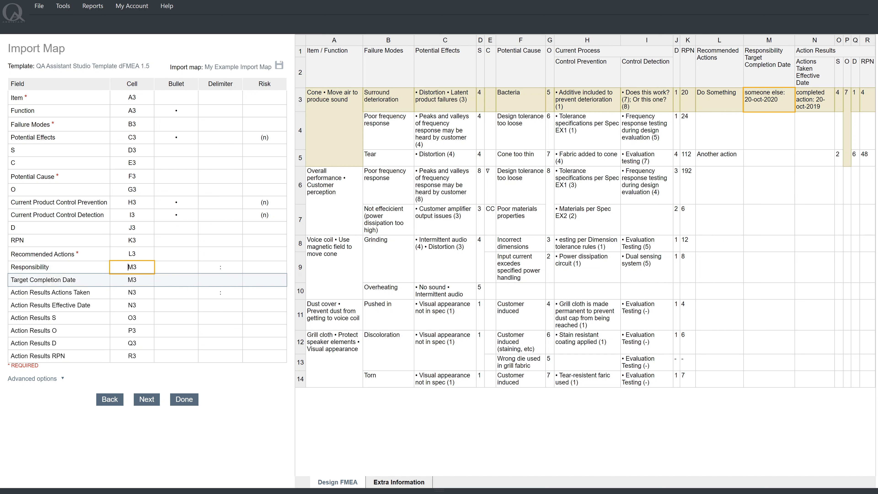
click(142, 284)
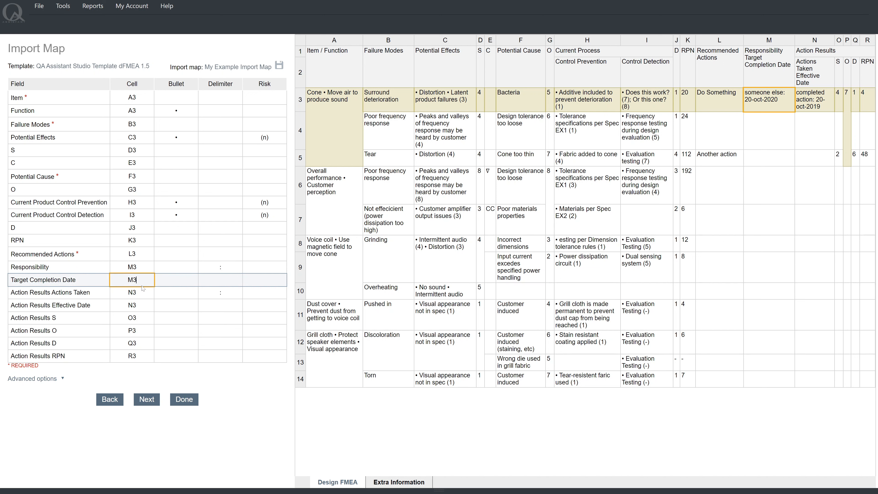
click(183, 399)
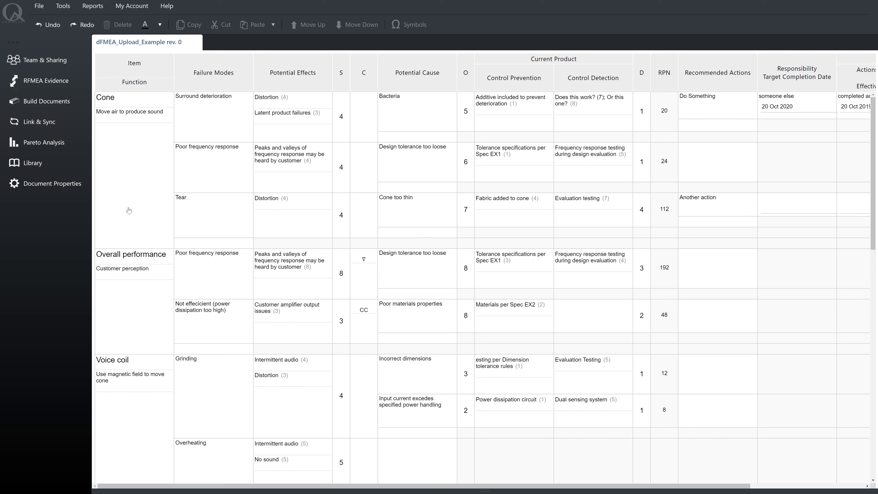